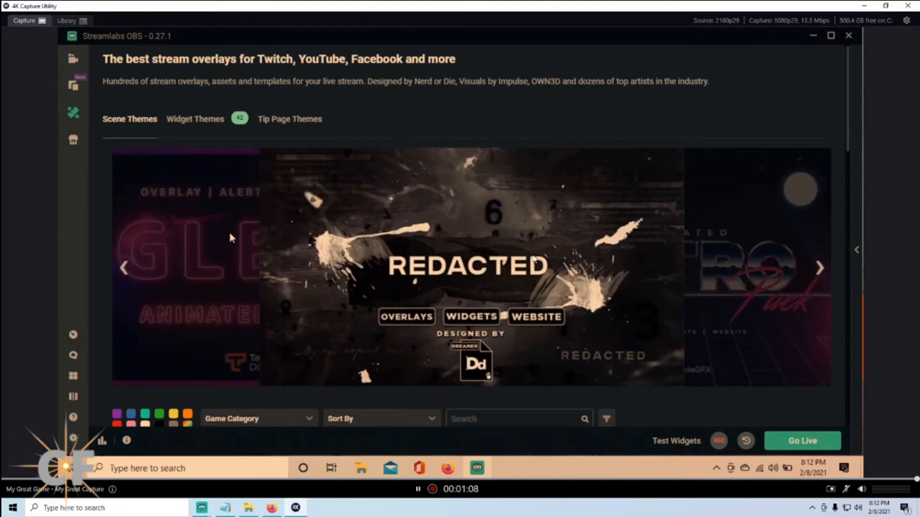
Find the Valentine's Day by StreamSpell package among the scene themes and install its overlay
scroll(233, 229, "down", 8)
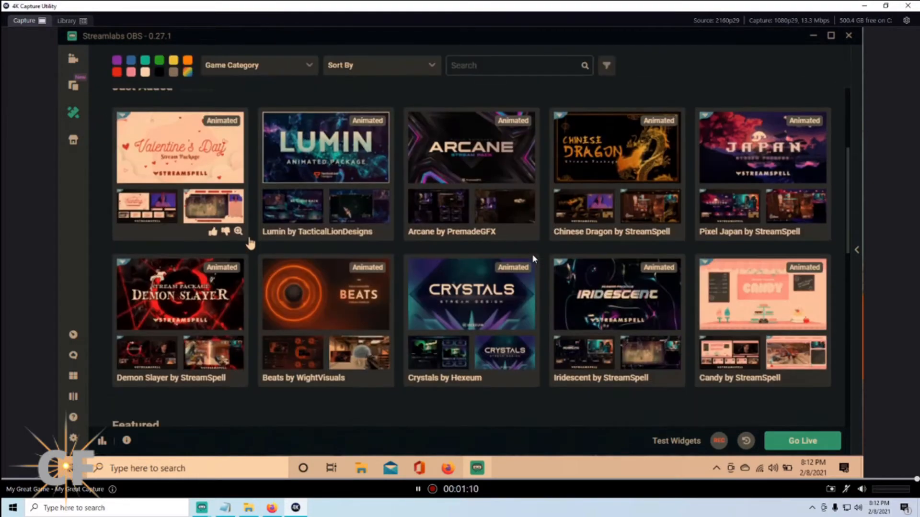
scroll(250, 243, "down", 2)
scroll(252, 242, "up", 4)
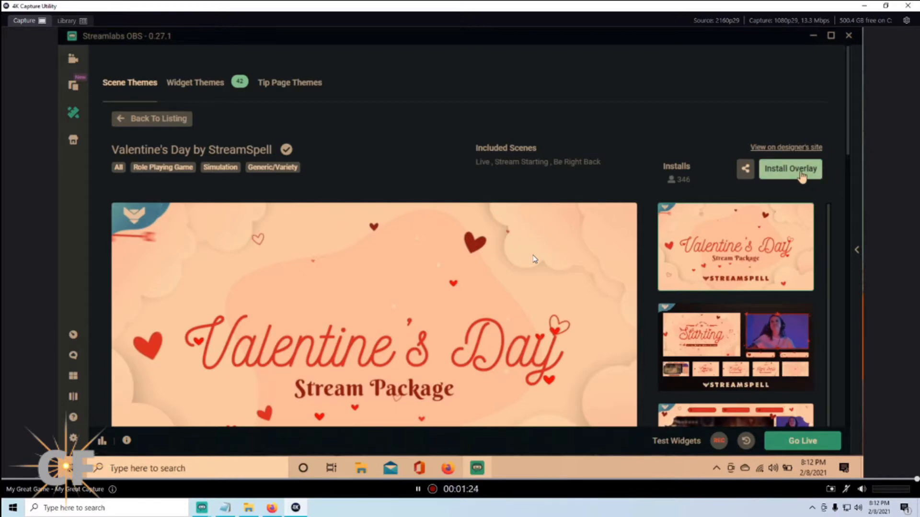
left_click(801, 173)
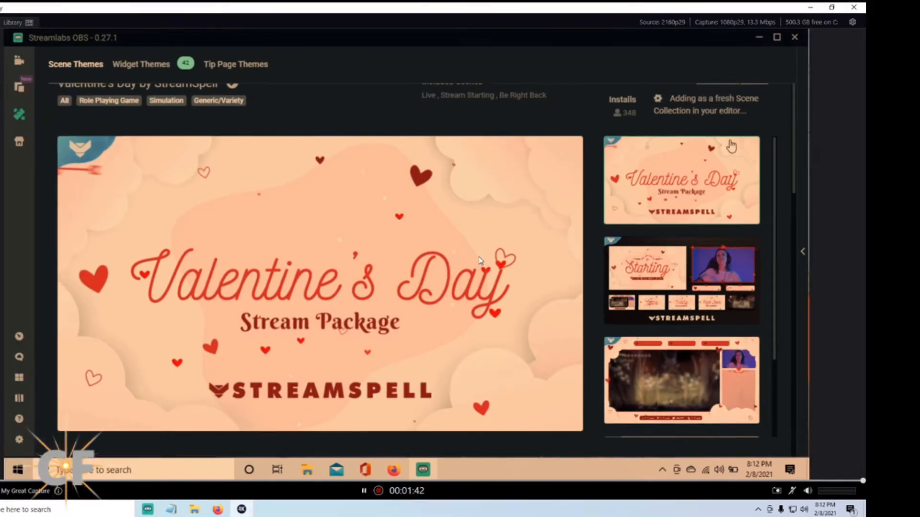
scroll(718, 139, "up", 2)
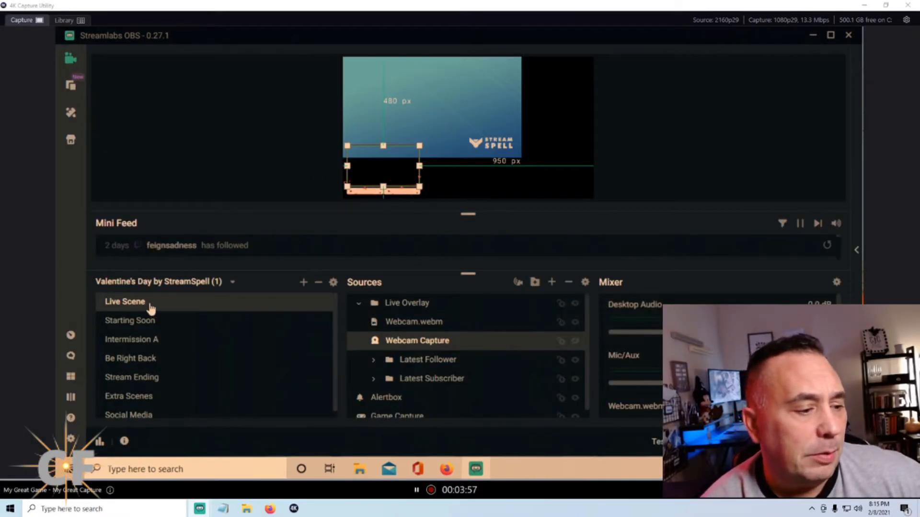
Review the Starting Soon and Be Right Back scenes, and examine the Alertbox and Game Capture sources in Live Scene
left_click(149, 321)
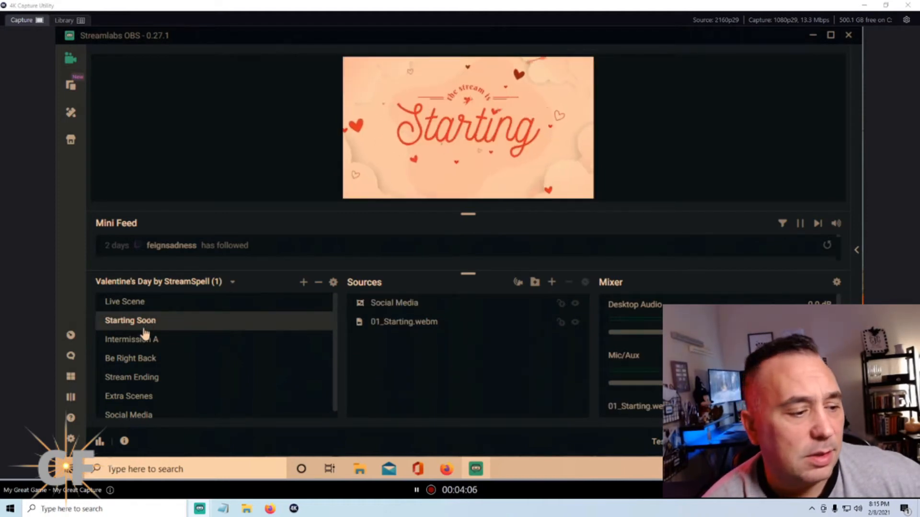
left_click(139, 360)
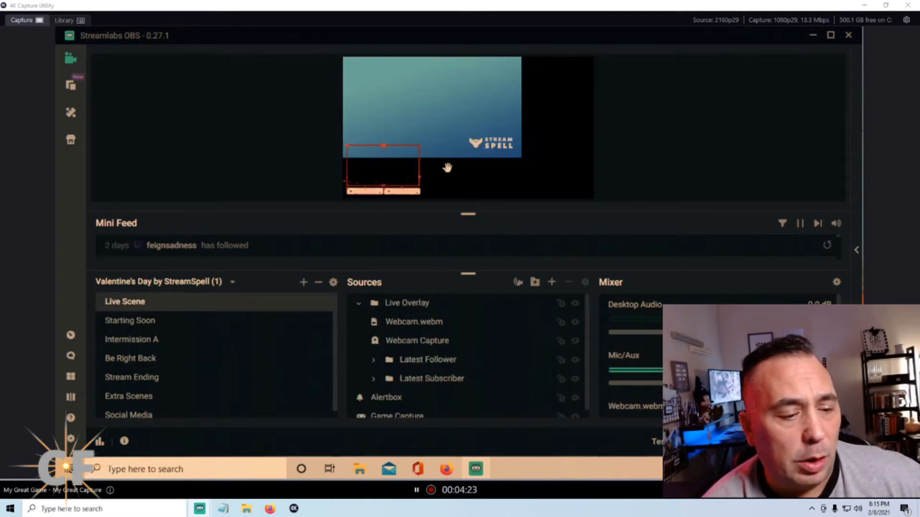
left_click(397, 402)
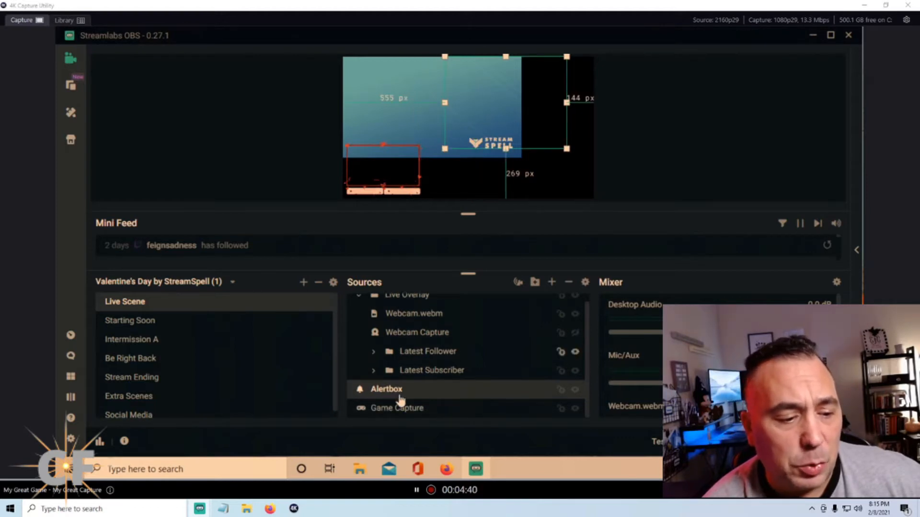
left_click(398, 411)
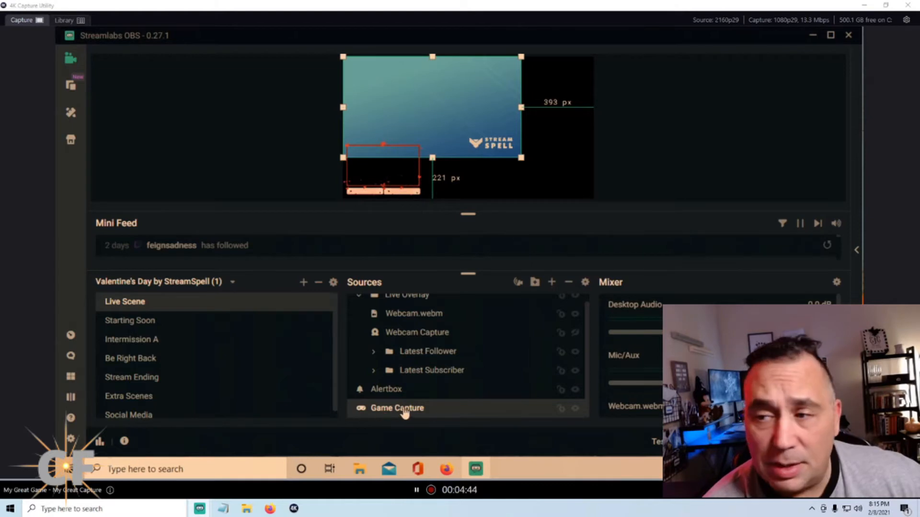
Add a Display Capture source to Live Scene, using Display 1 with cursor capture enabled
left_click(552, 284)
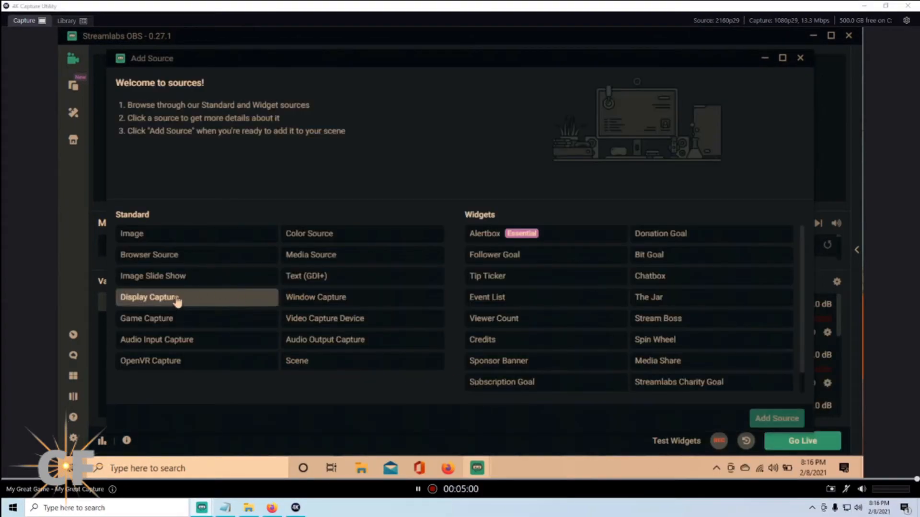
left_click(173, 301)
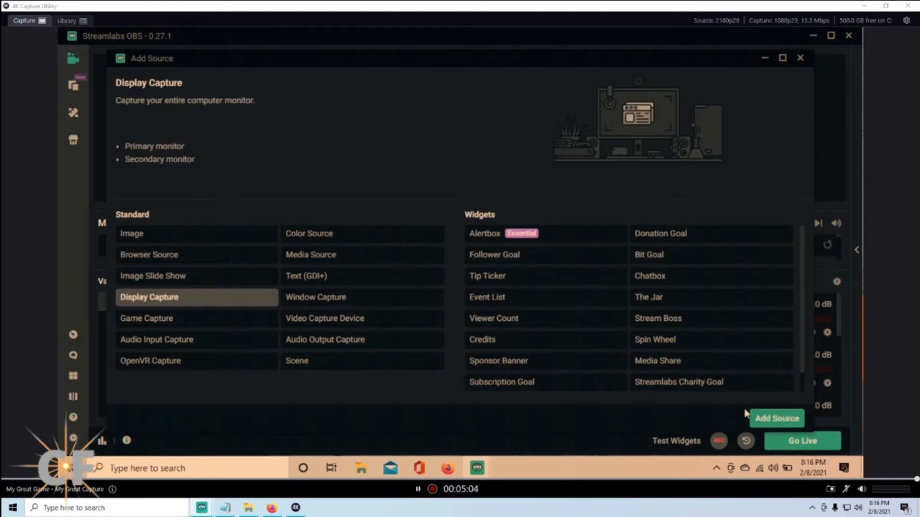
left_click(770, 419)
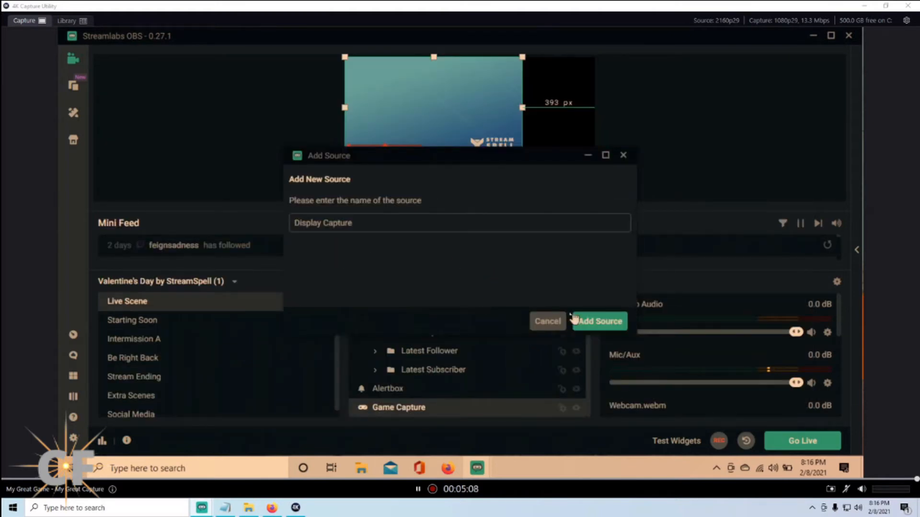
left_click(600, 322)
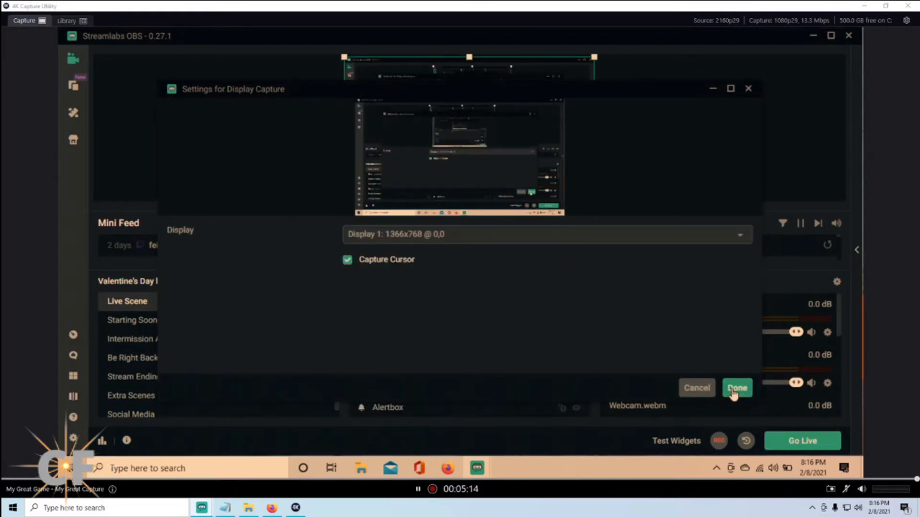
left_click(733, 389)
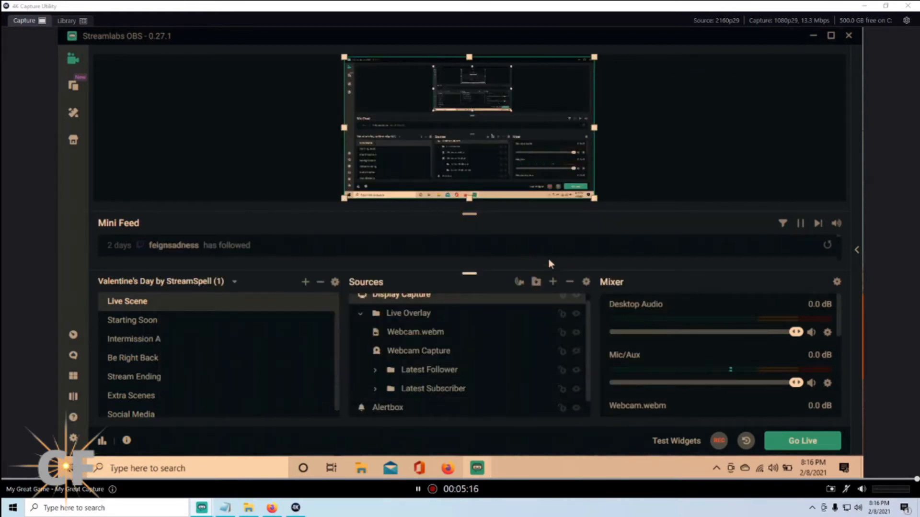
scroll(507, 327, "up", 1)
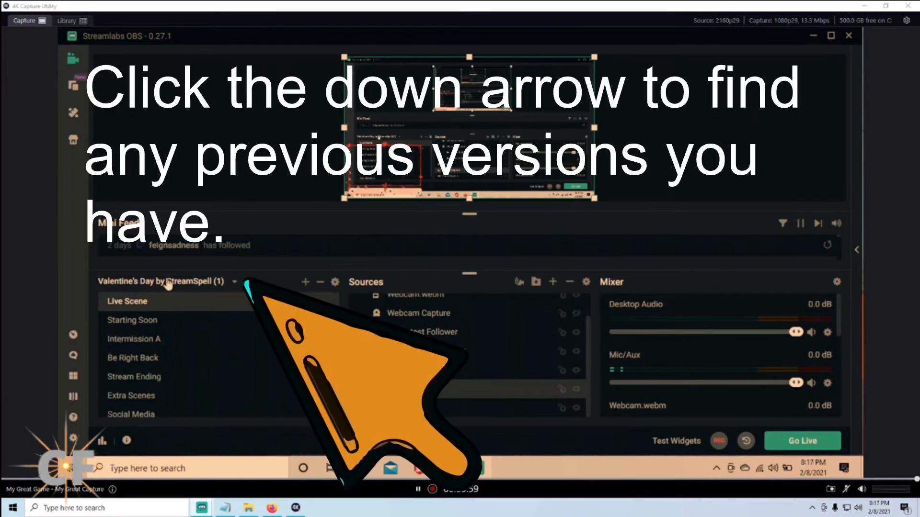
Switch from the Valentine's Day scene collection to the Scenes (1) collection
left_click(168, 282)
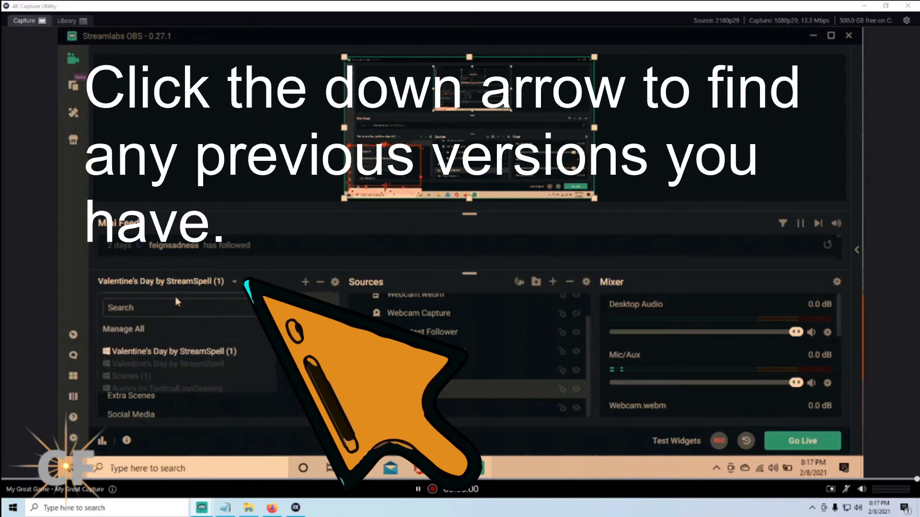
scroll(163, 344, "down", 3)
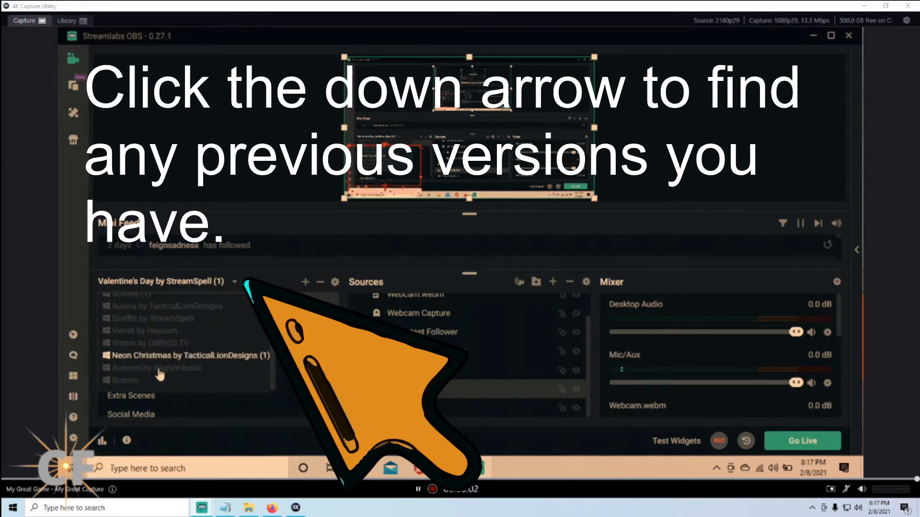
left_click(160, 305)
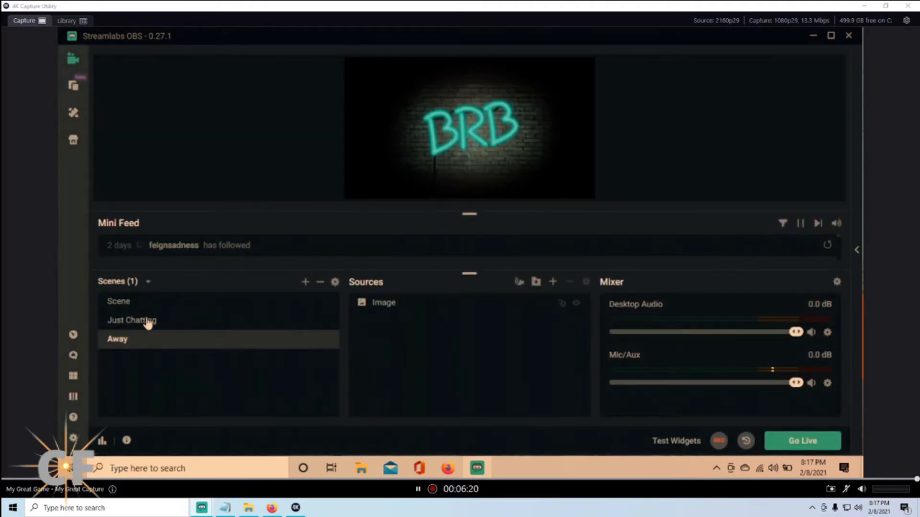
In the hotkey settings, assign PageUp to Start Streaming, PageDown to Stop Streaming, Home to Start Recording and End to Stop Recording
left_click(73, 437)
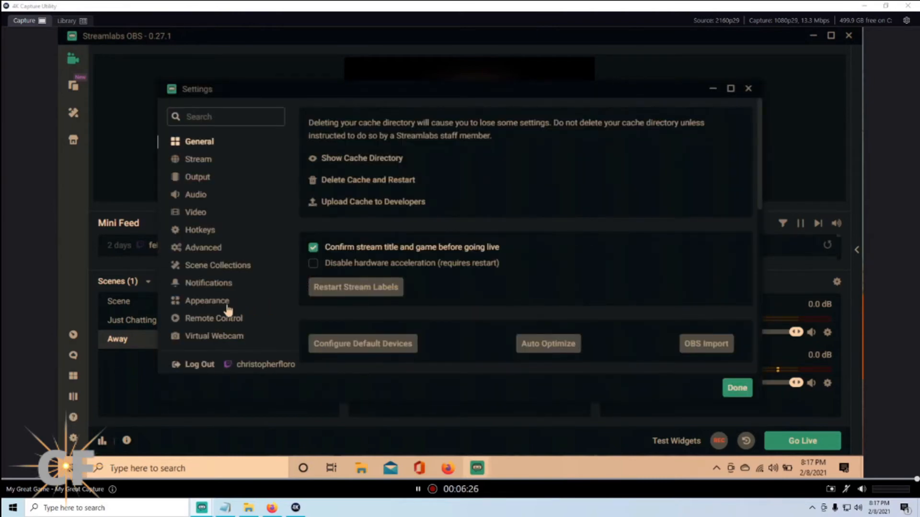
left_click(73, 438)
scroll(233, 265, "down", 1)
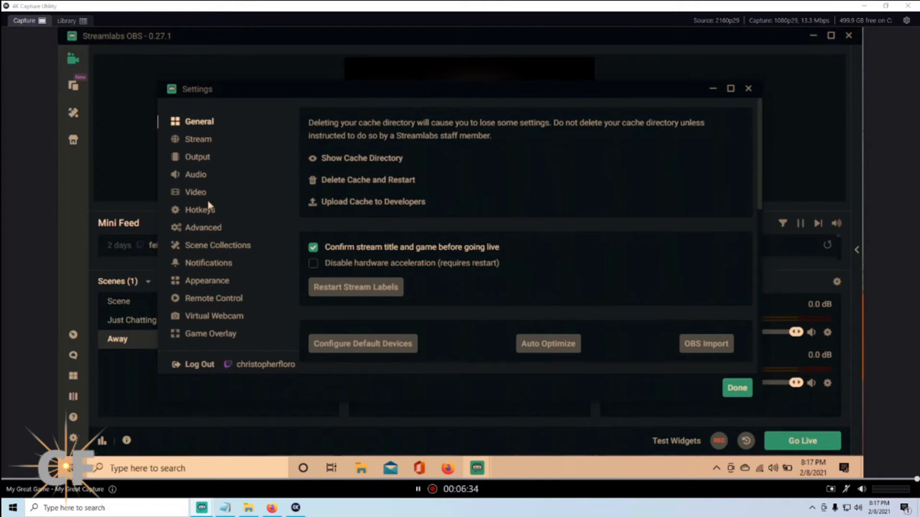
scroll(213, 205, "up", 1)
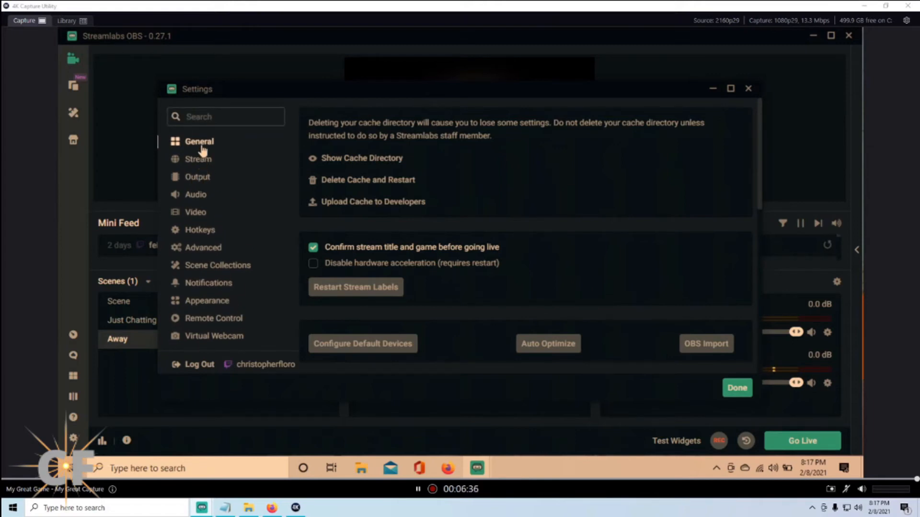
left_click(198, 235)
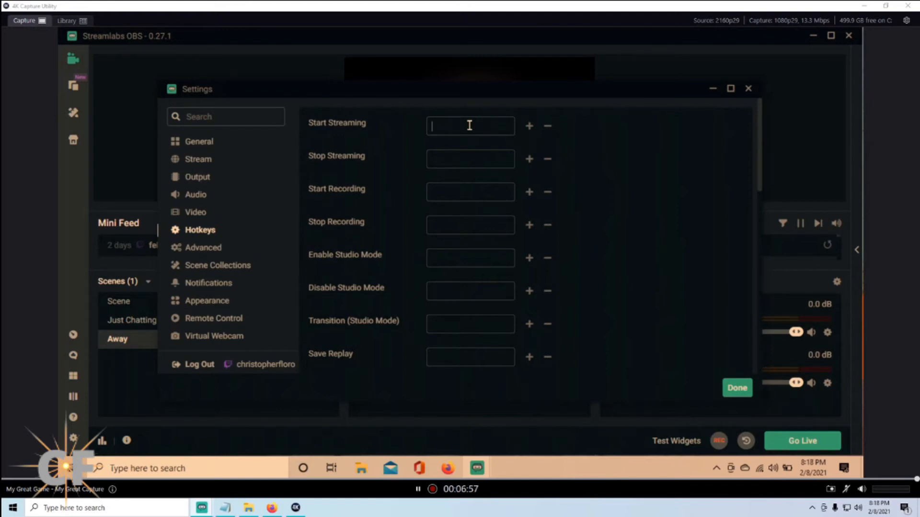
key("Page_Up")
key("Page_Down")
left_click(481, 192)
key("Home")
left_click(446, 224)
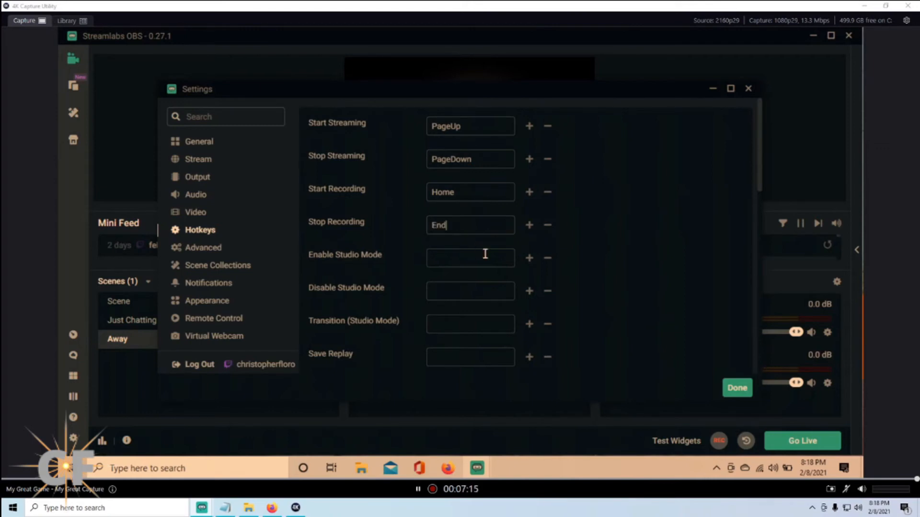
Assign ArrowUp as the Switch to scene hotkey for the scene named Scene
scroll(485, 254, "down", 1)
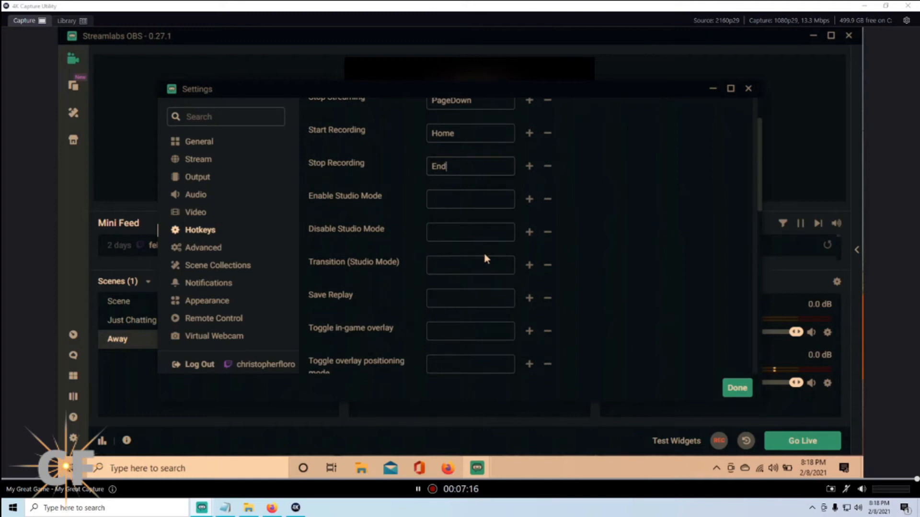
scroll(485, 256, "down", 3)
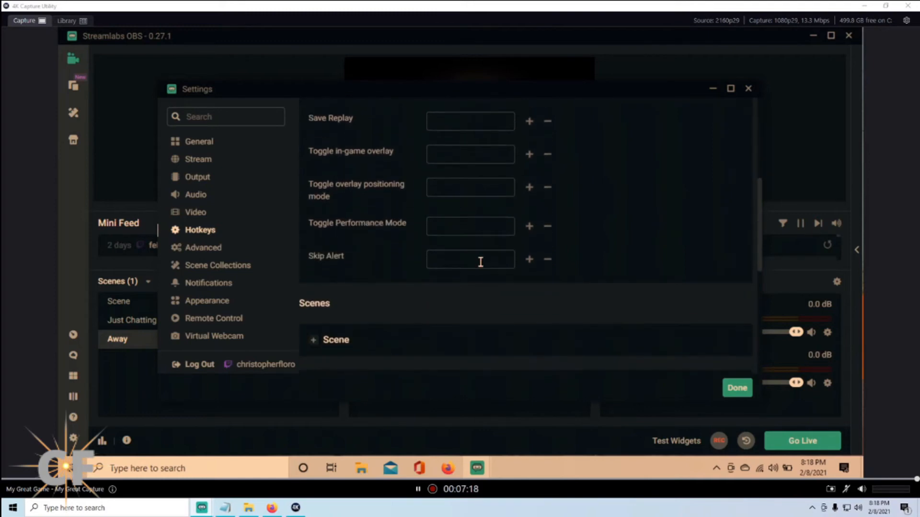
scroll(422, 282, "down", 2)
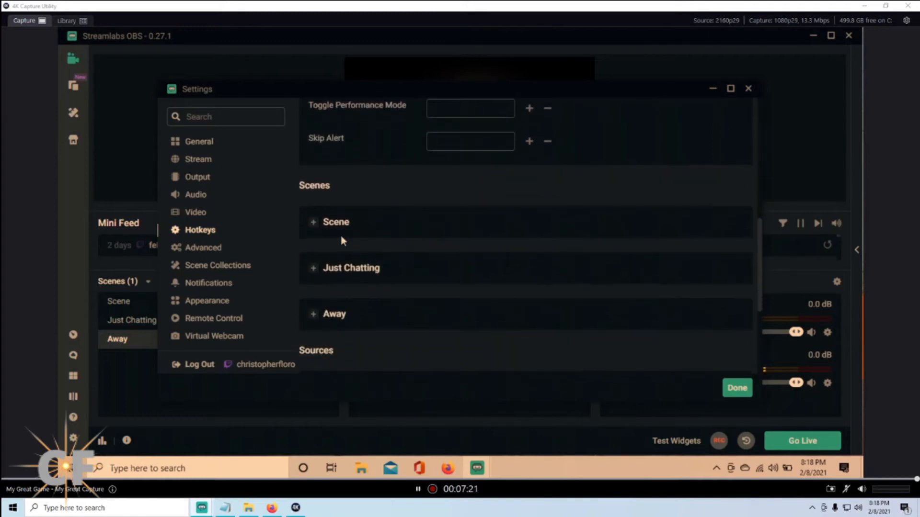
left_click(357, 224)
scroll(482, 247, "down", 5)
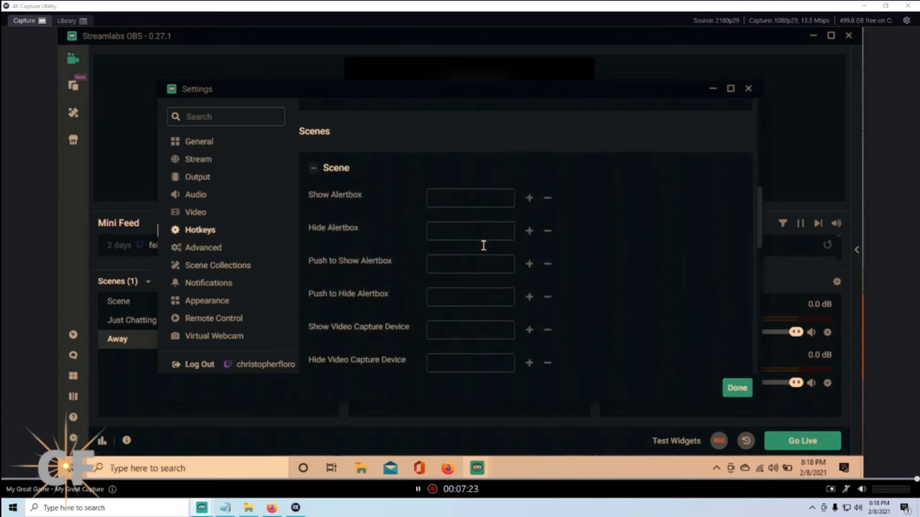
scroll(480, 253, "down", 1)
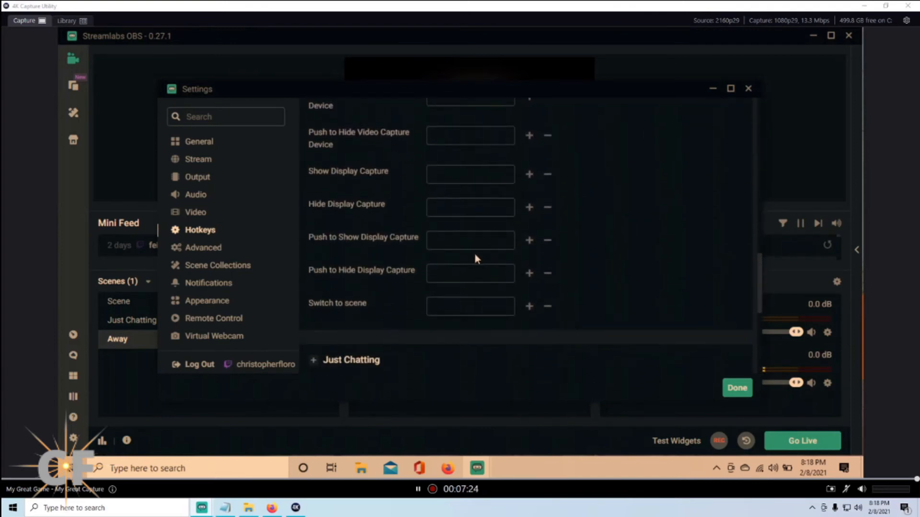
left_click(427, 309)
key("Up")
Assign ArrowDown as the Switch to scene hotkey for the Just Chatting scene
scroll(369, 263, "down", 2)
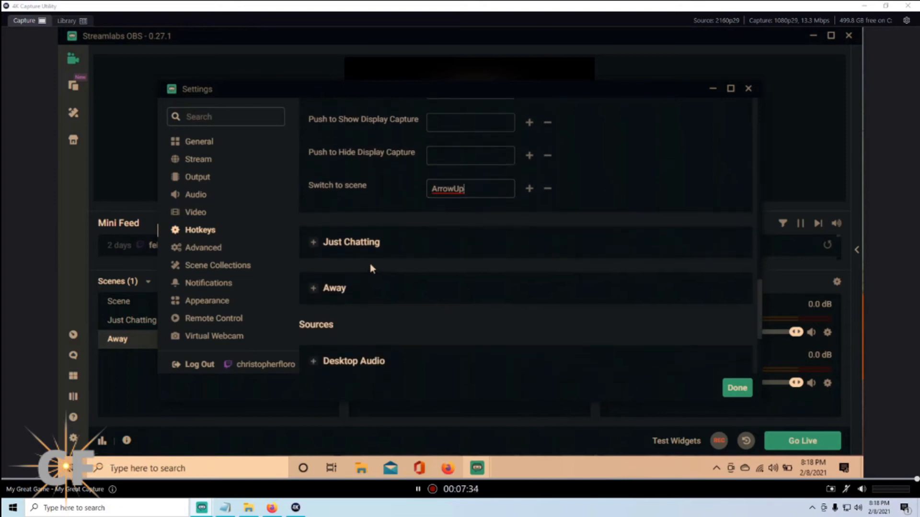
left_click(324, 252)
scroll(480, 280, "down", 1)
scroll(480, 280, "down", 4)
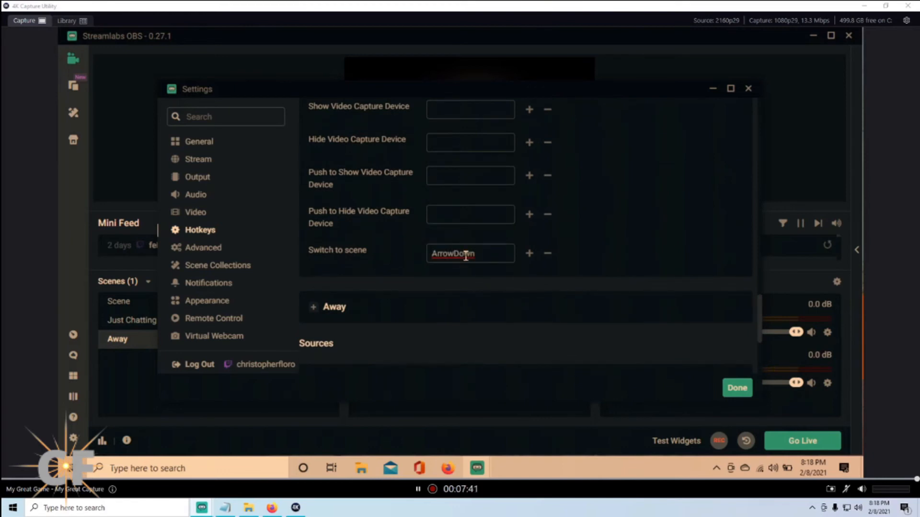
Assign ArrowRight as the Switch to scene hotkey for the Away scene
scroll(466, 257, "down", 3)
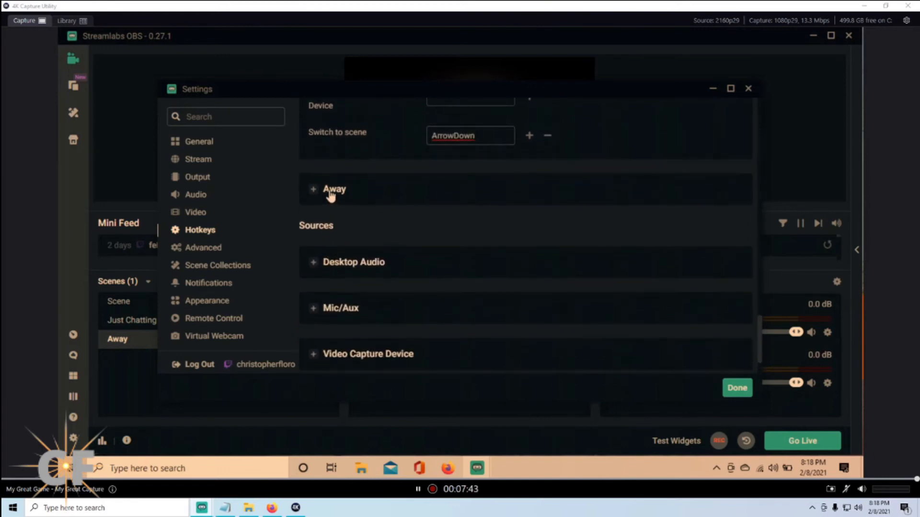
left_click(331, 197)
scroll(460, 264, "down", 4)
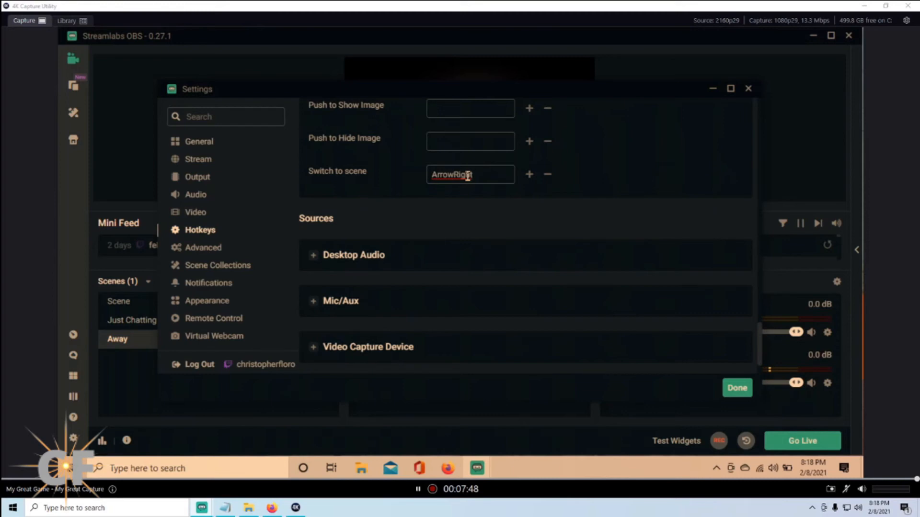
Set the Desktop Audio hotkeys to 0 for Mute and 9 for Unmute
left_click(349, 302)
left_click(363, 259)
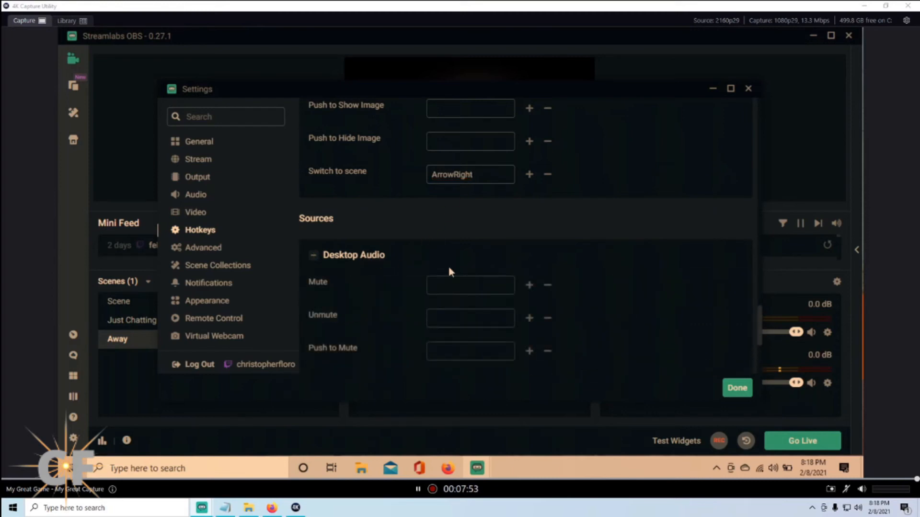
left_click(459, 283)
type("0")
left_click(452, 318)
type("9")
left_click(446, 352)
Set the Mic/Aux hotkeys to Equal for Mute and Minus for Unmute, and close the settings
scroll(445, 352, "down", 3)
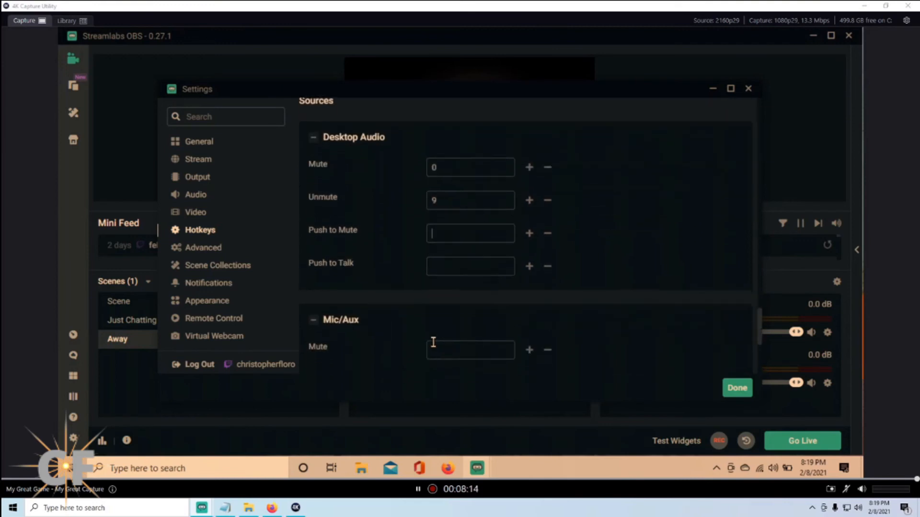
scroll(421, 268, "down", 1)
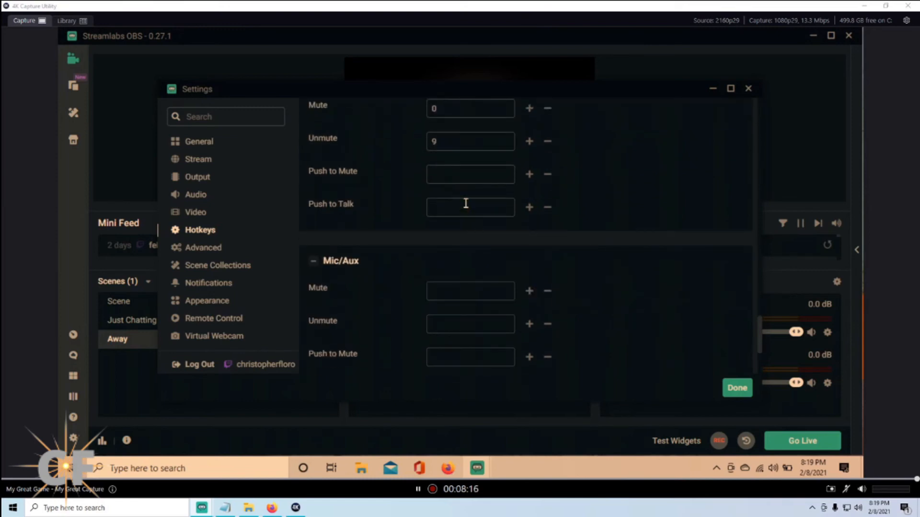
scroll(451, 225, "down", 2)
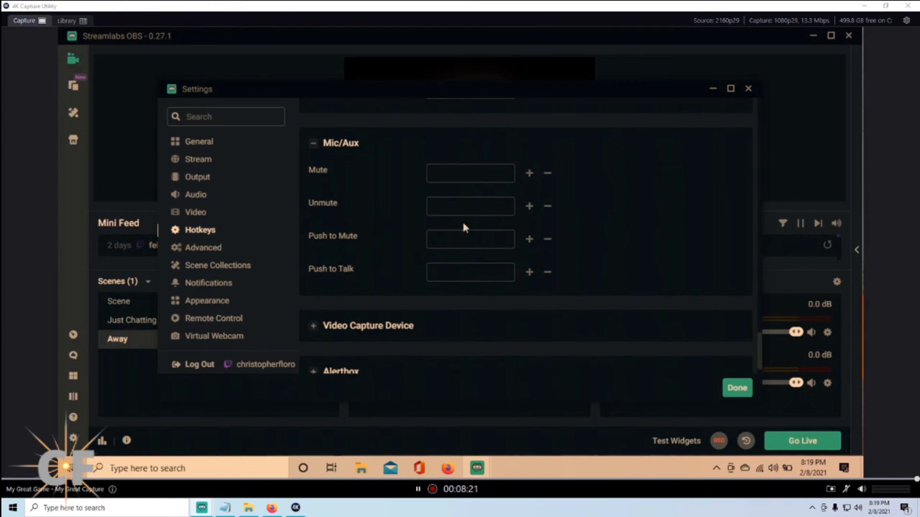
left_click(464, 176)
key("equal")
left_click(461, 213)
key("minus")
scroll(503, 229, "down", 1)
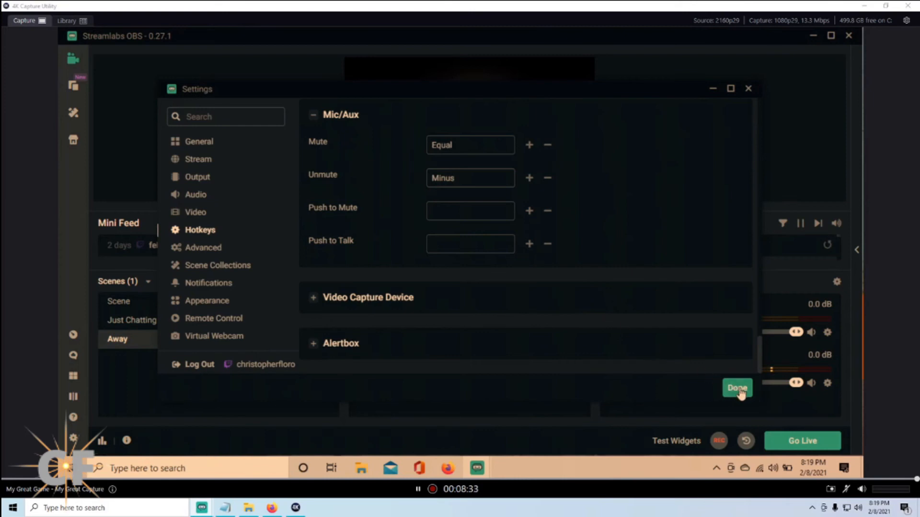
left_click(737, 389)
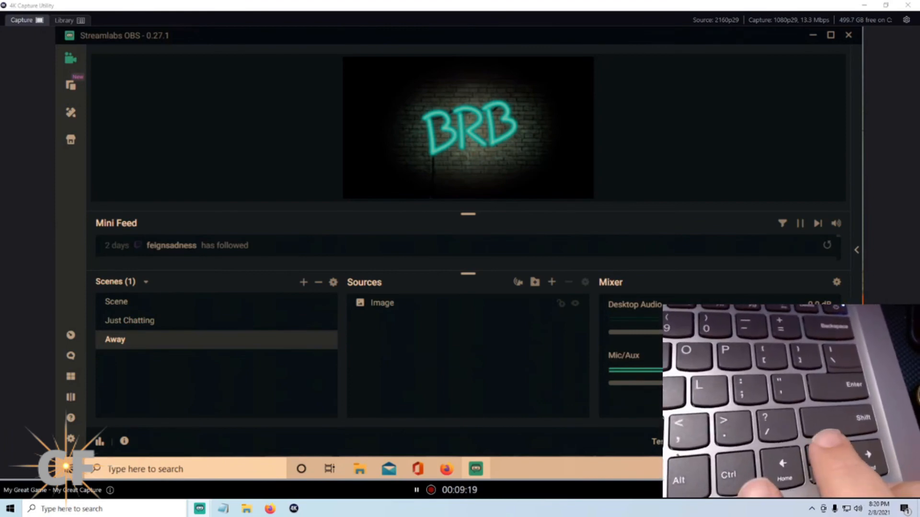
Test the scene hotkeys by switching to Scene, Just Chatting and back to Away
key("Up")
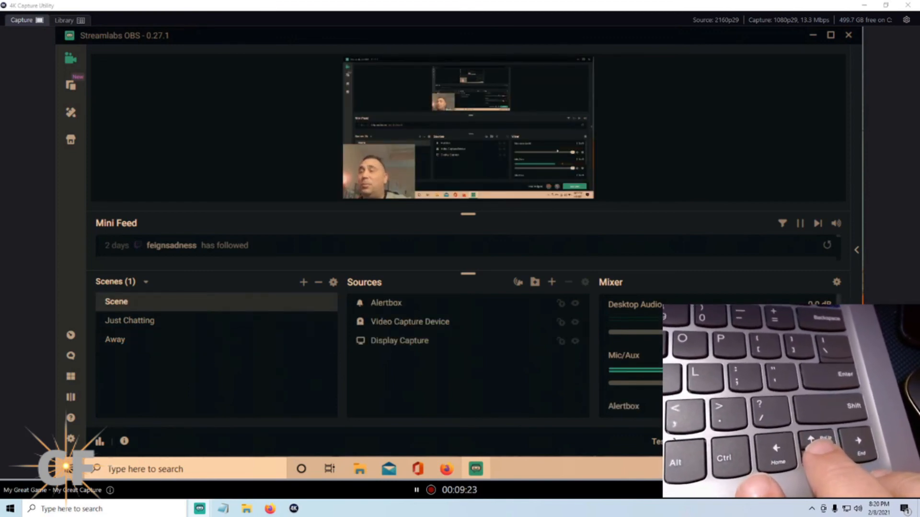
key("Down")
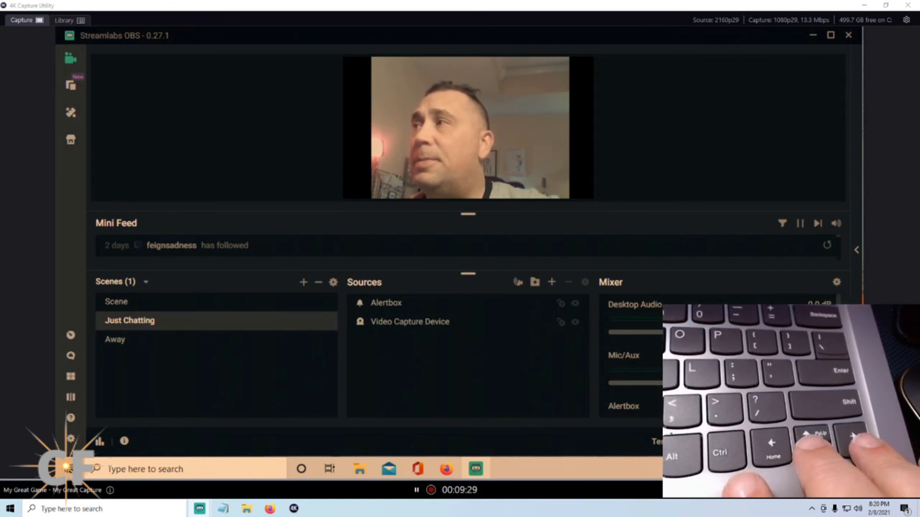
key("Down")
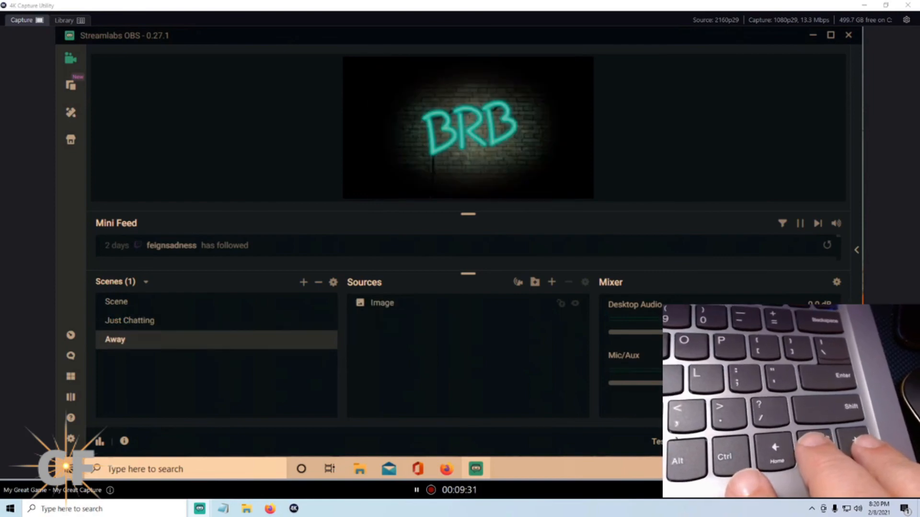